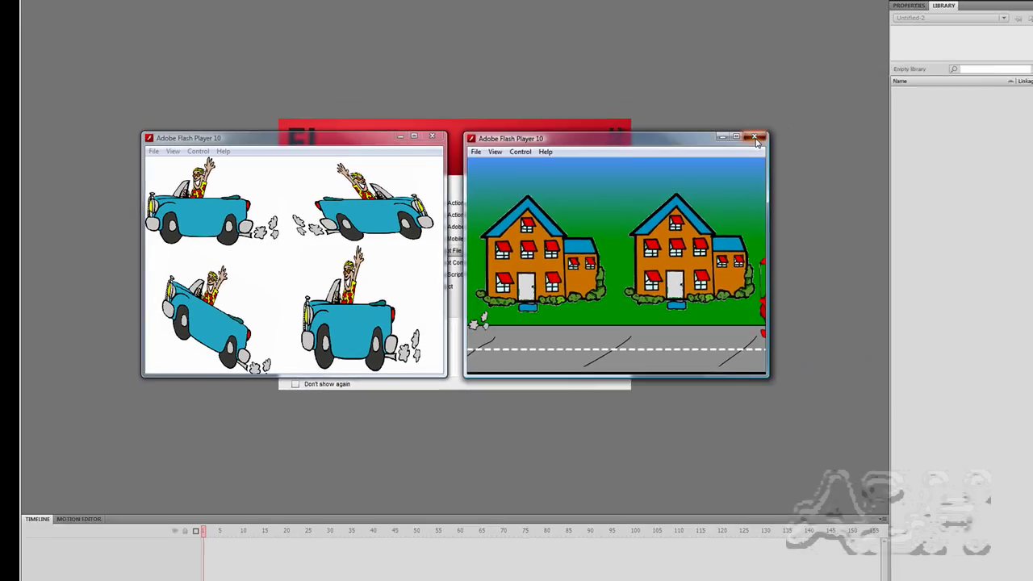
Step: Close the Flash Player window playing the street-scene animation
left_click(965, 105)
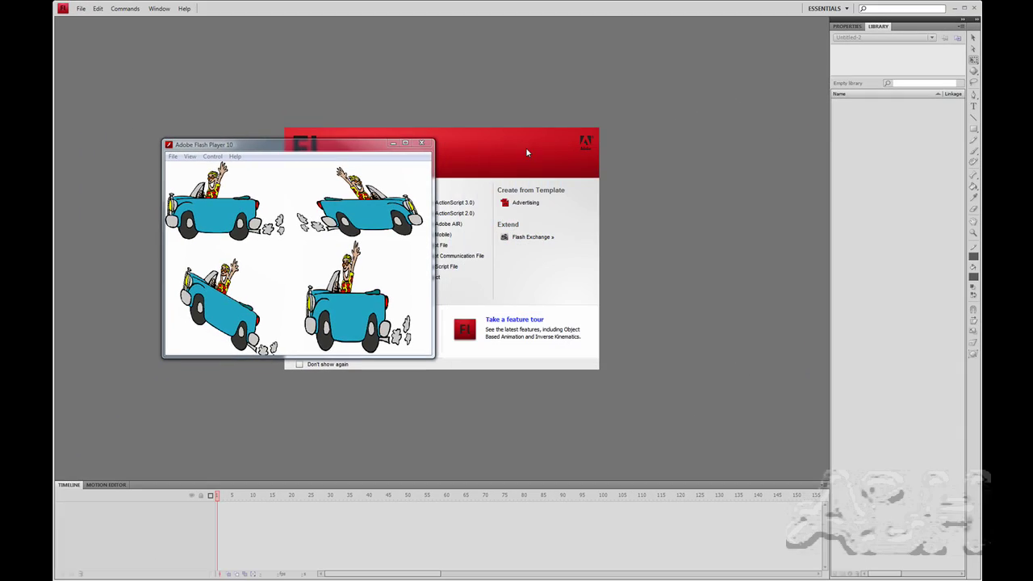
Step: Close the four-car preview and create a new ActionScript 3.0 Flash file
left_click(422, 143)
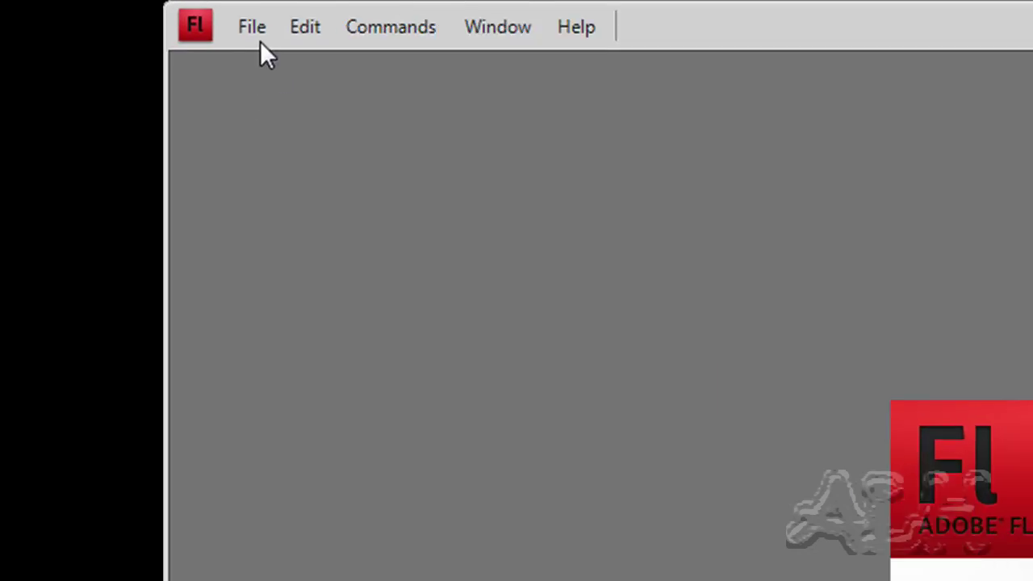
left_click(81, 8)
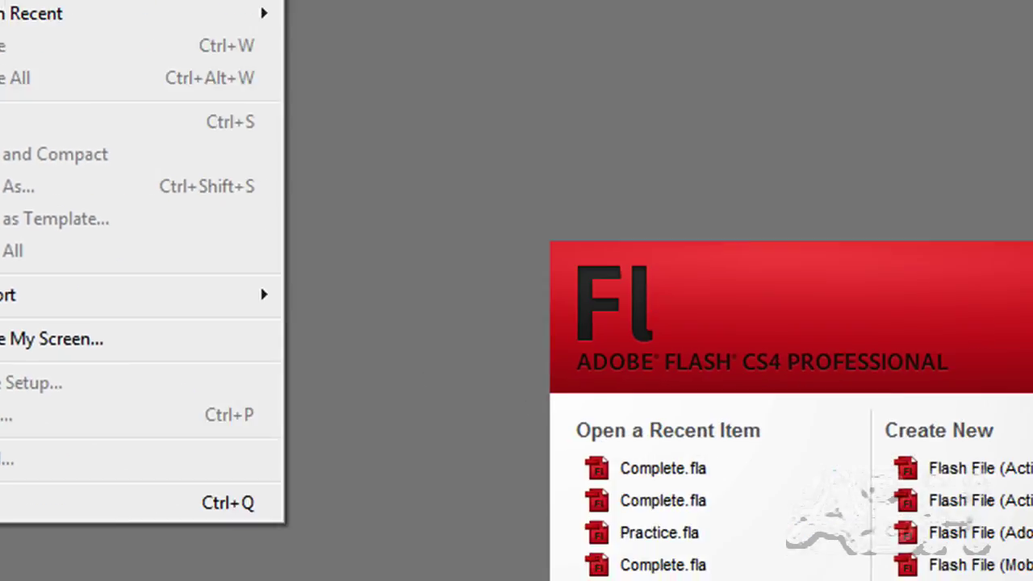
left_click(327, 73)
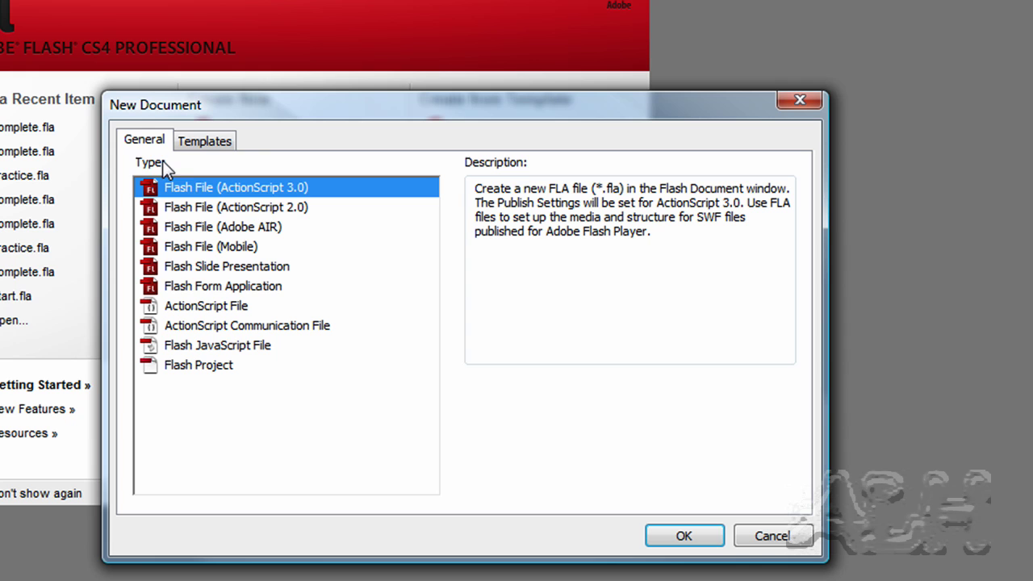
left_click(684, 537)
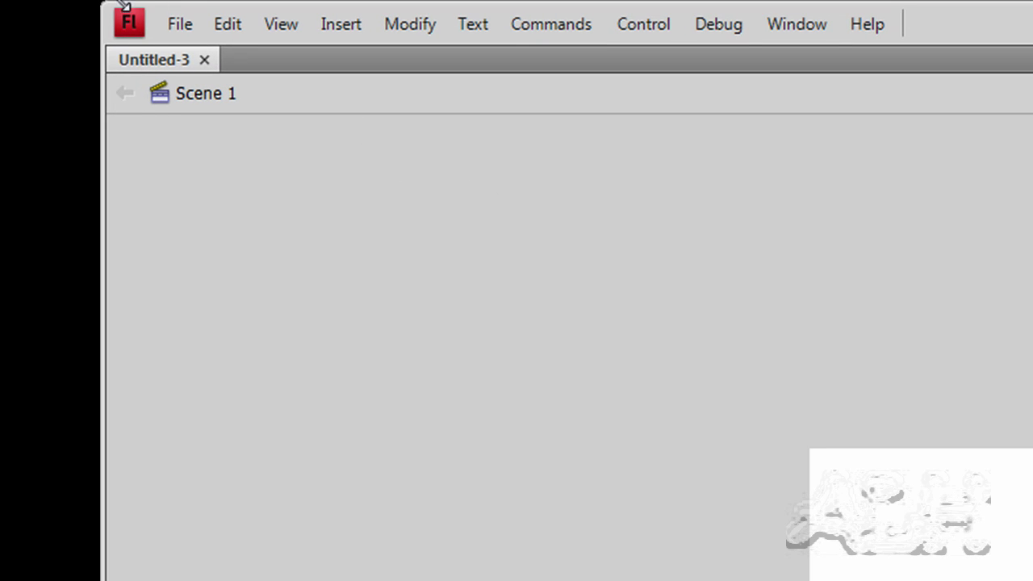
Step: Save the new document as Practice.fla
left_click(166, 25)
left_click(323, 246)
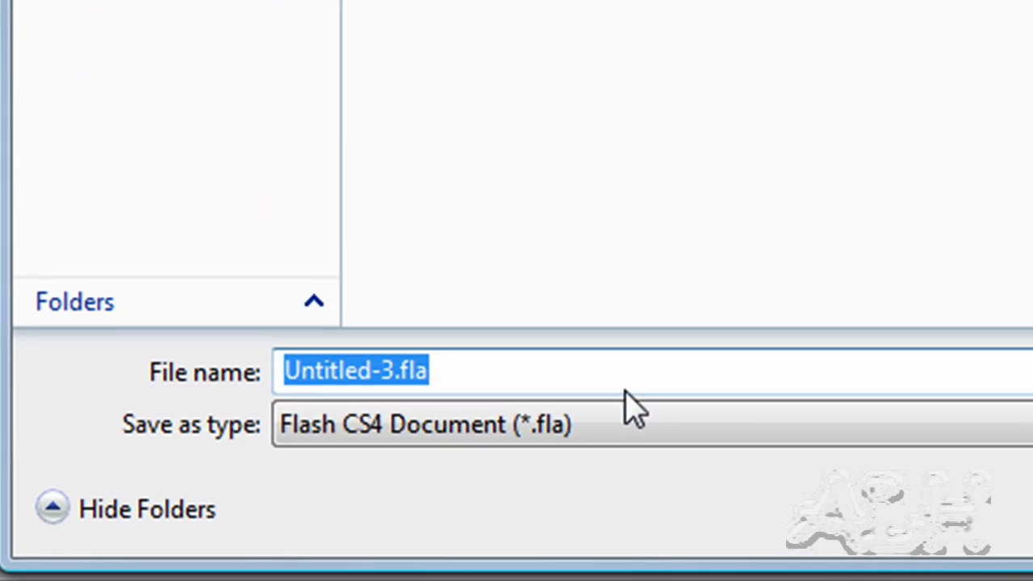
type("Practice")
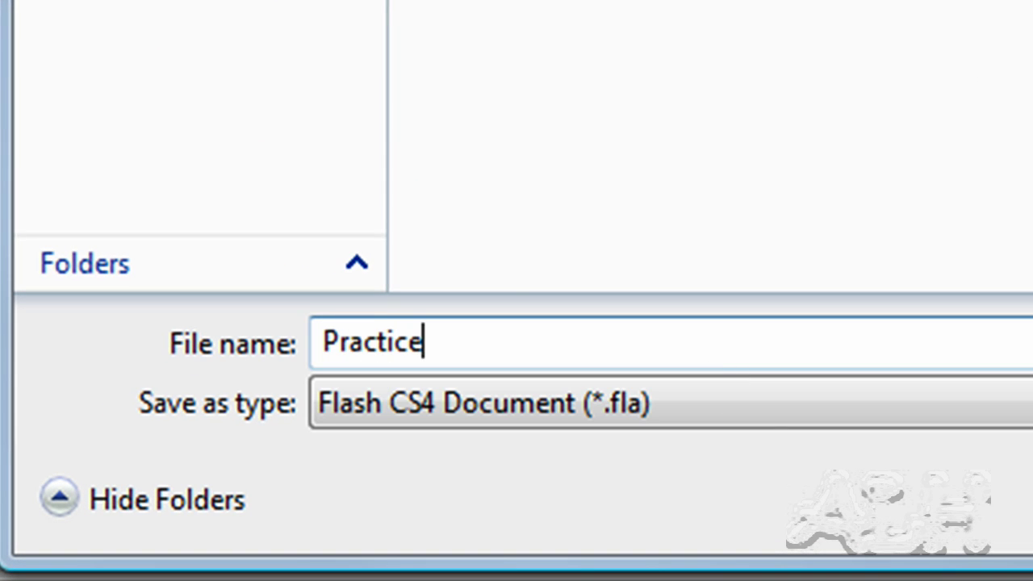
key("Return")
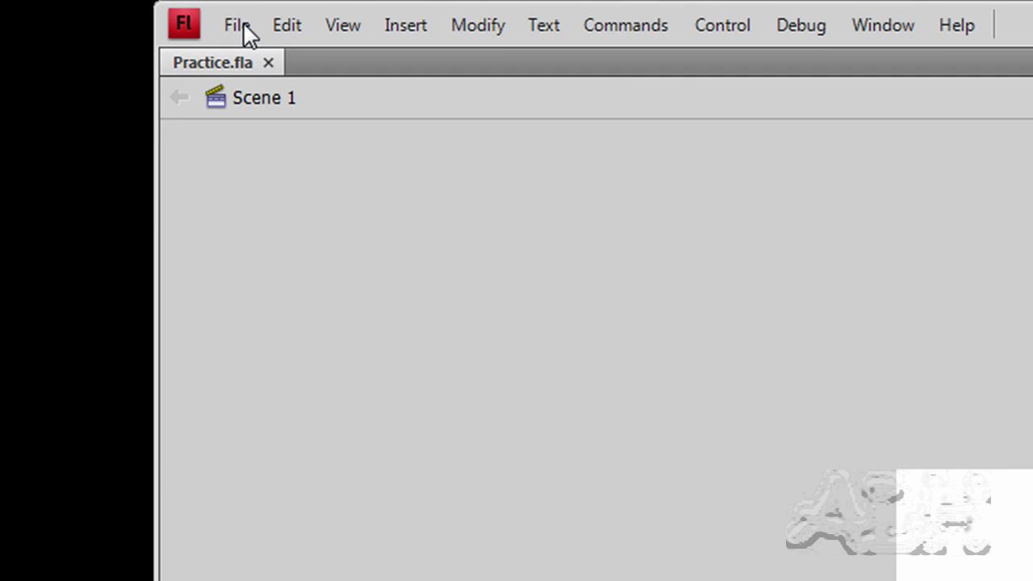
Step: Import car.jpg from the JpegImportSettings folder into the Practice.fla library
left_click(106, 13)
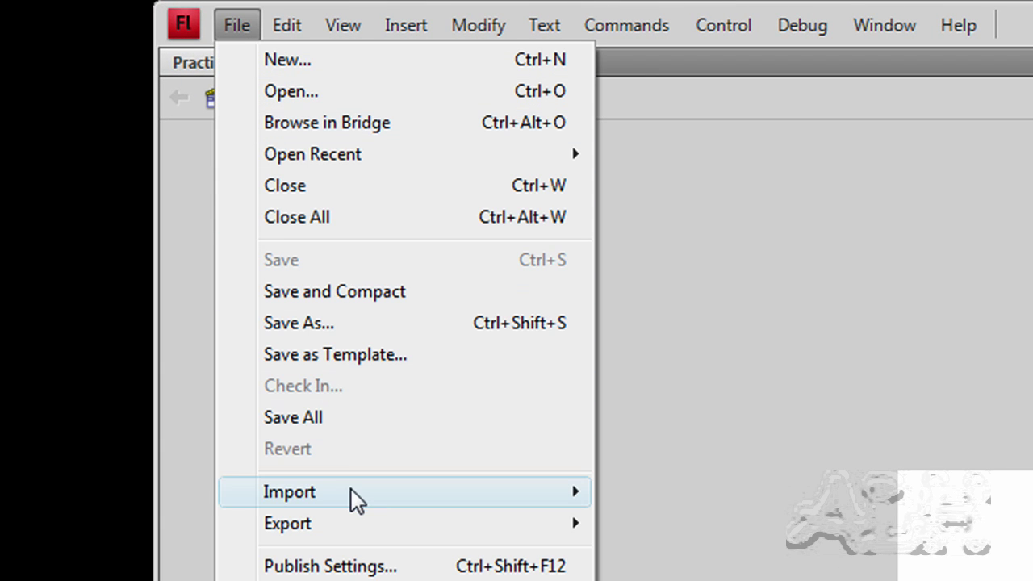
mouse_move(351, 489)
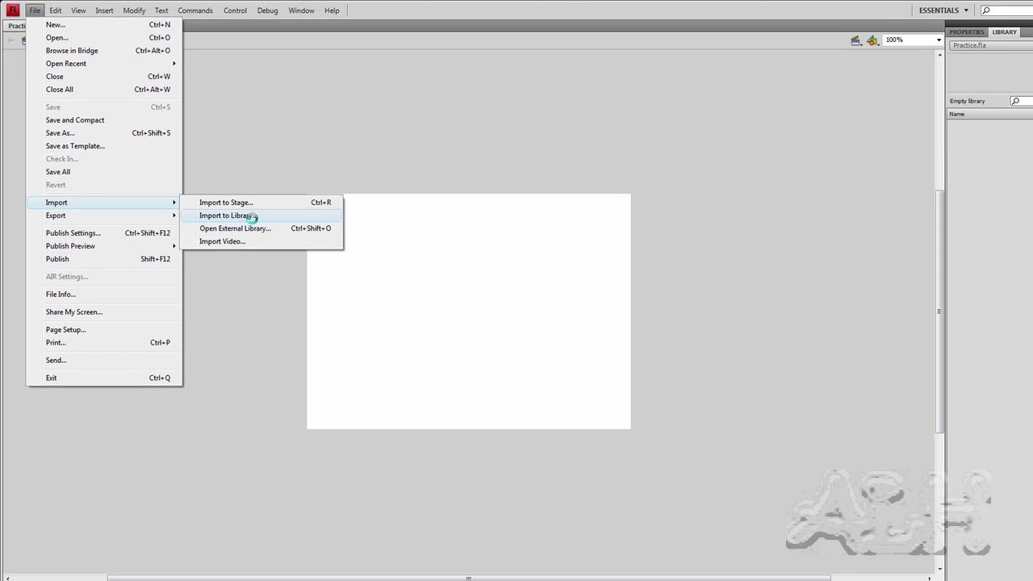
left_click(748, 537)
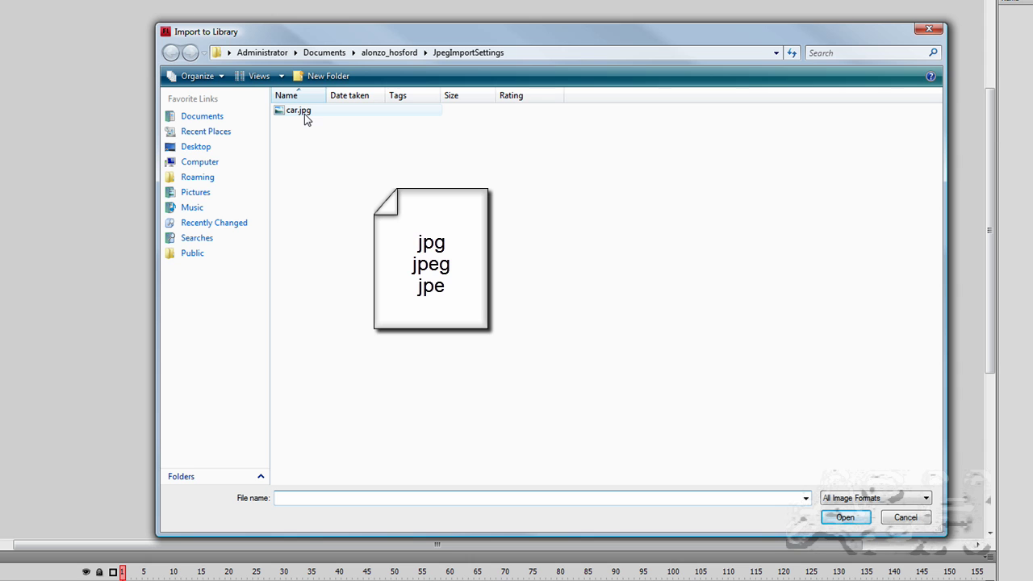
mouse_move(313, 118)
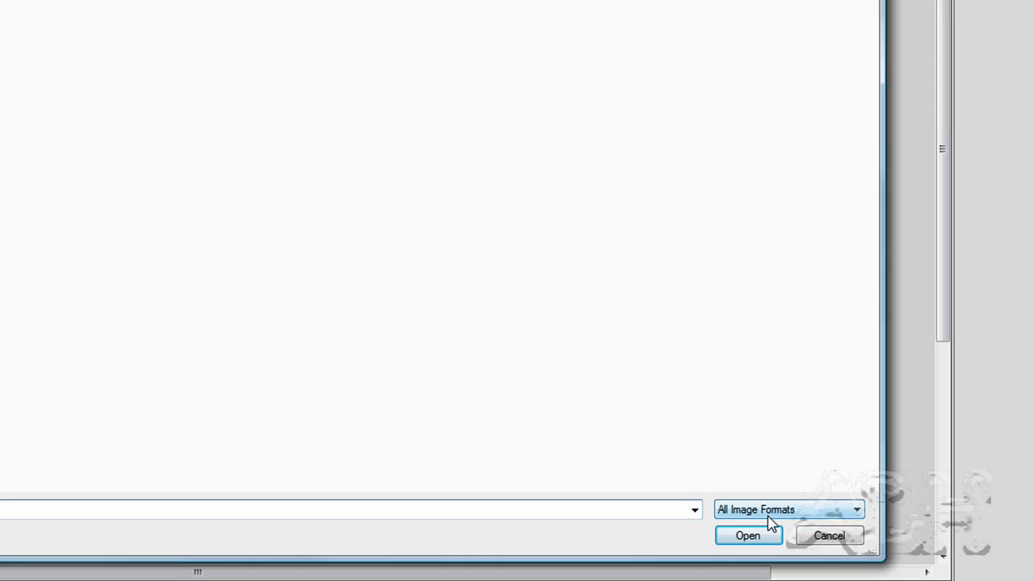
left_click(768, 515)
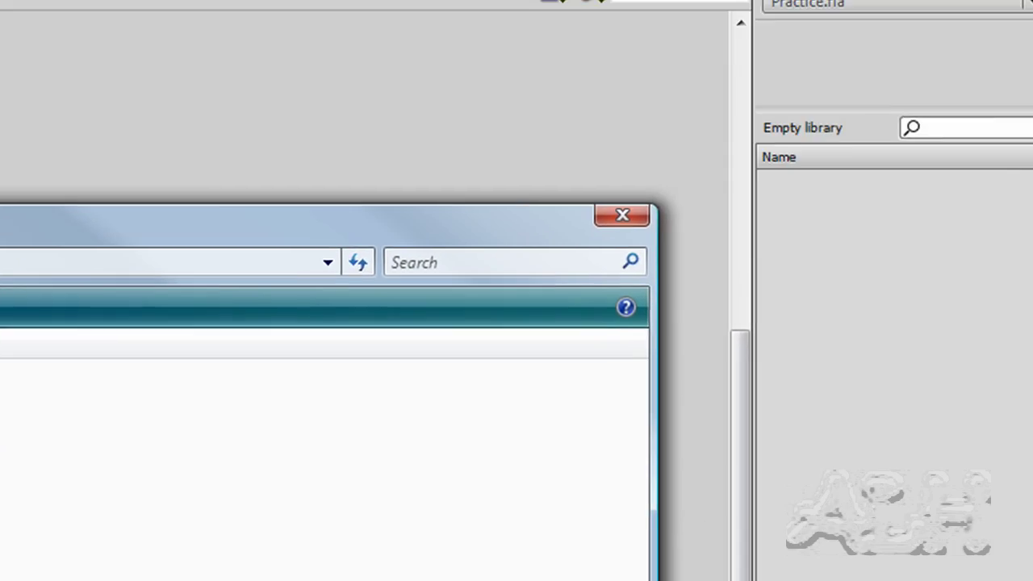
key("Return")
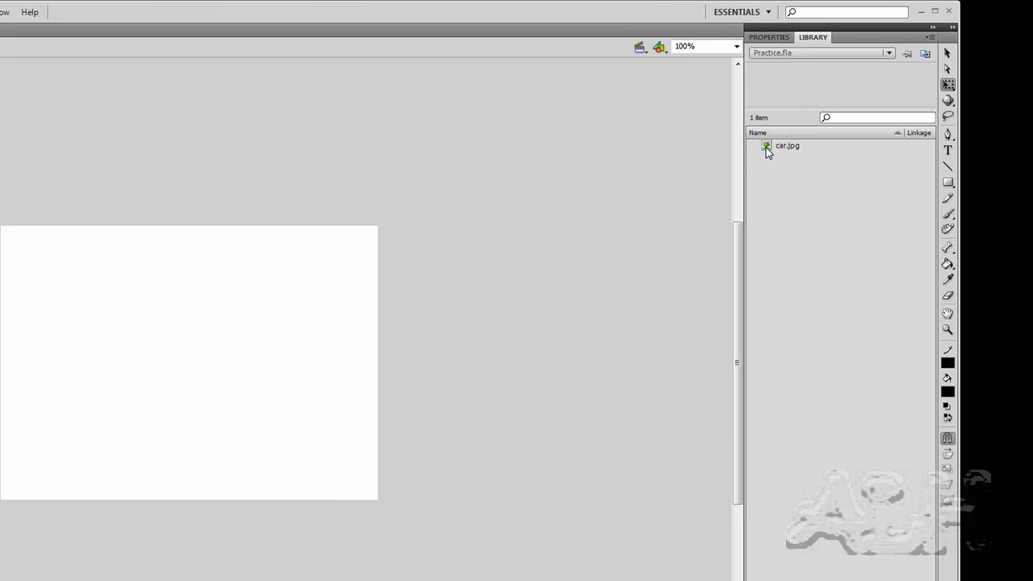
Step: Open car.jpg's Bitmap Properties from the Library, showing Photo (JPEG) compression at 22.7 kb
left_click(845, 104)
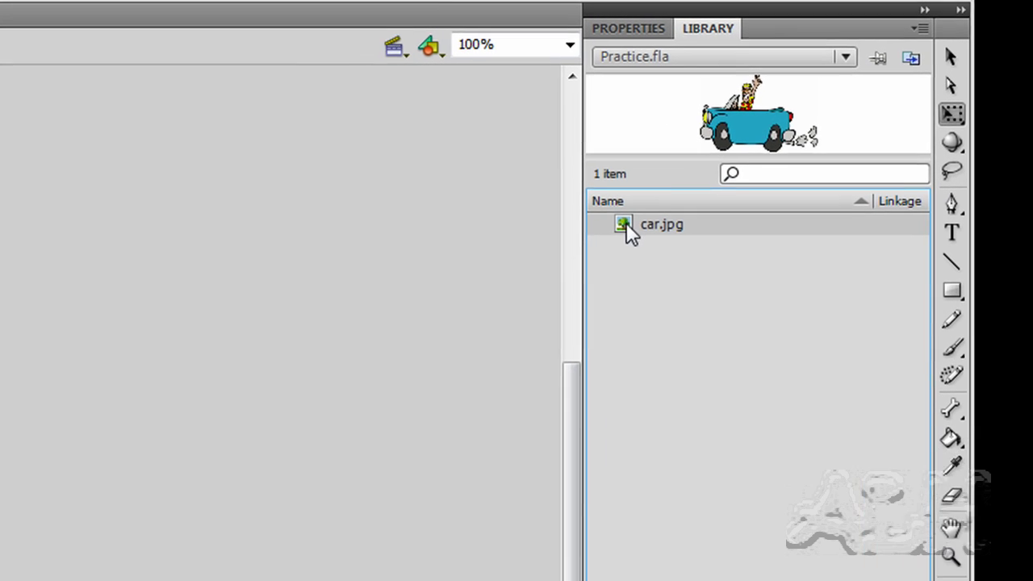
double_click(554, 261)
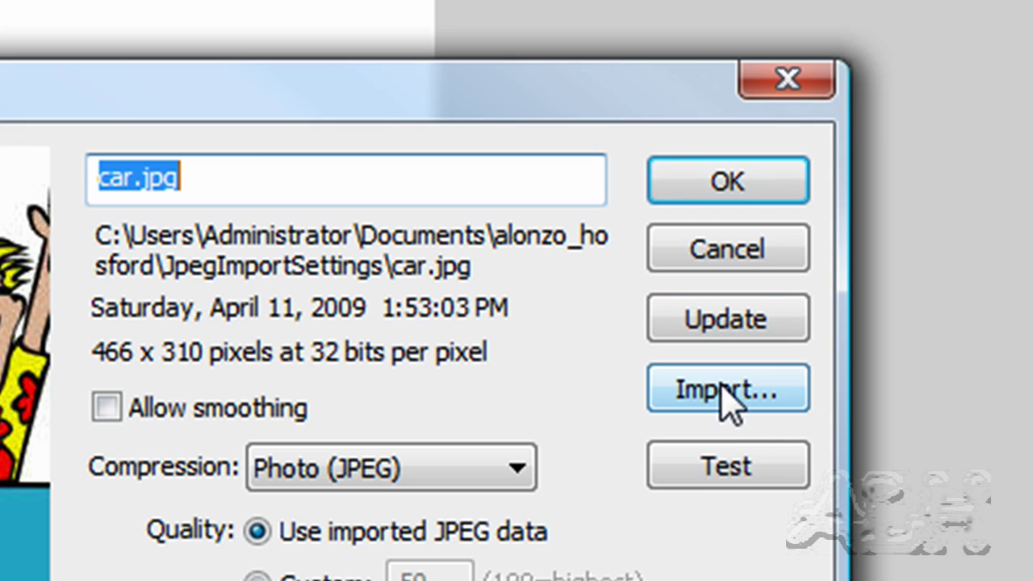
left_click(750, 313)
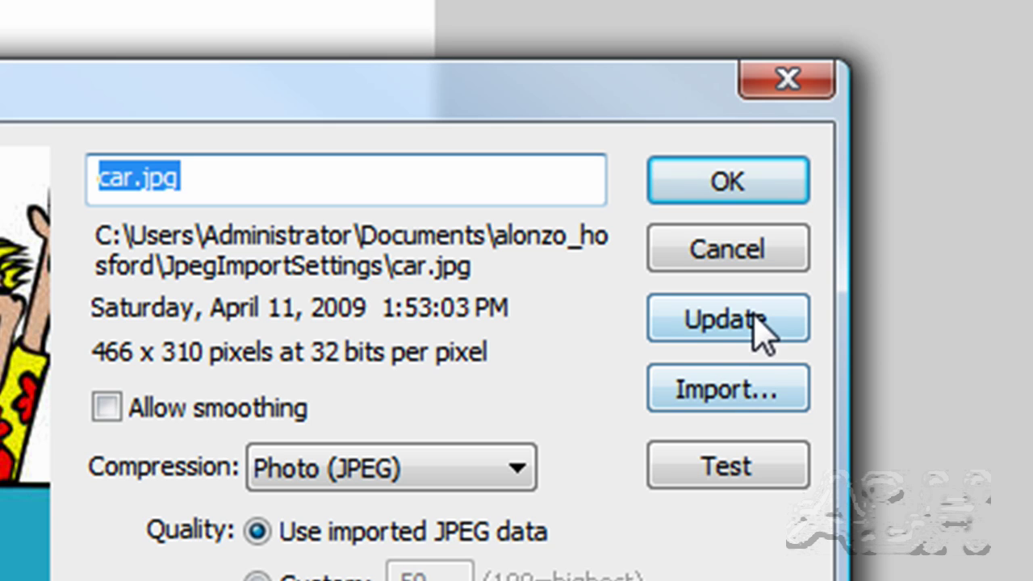
left_click(752, 401)
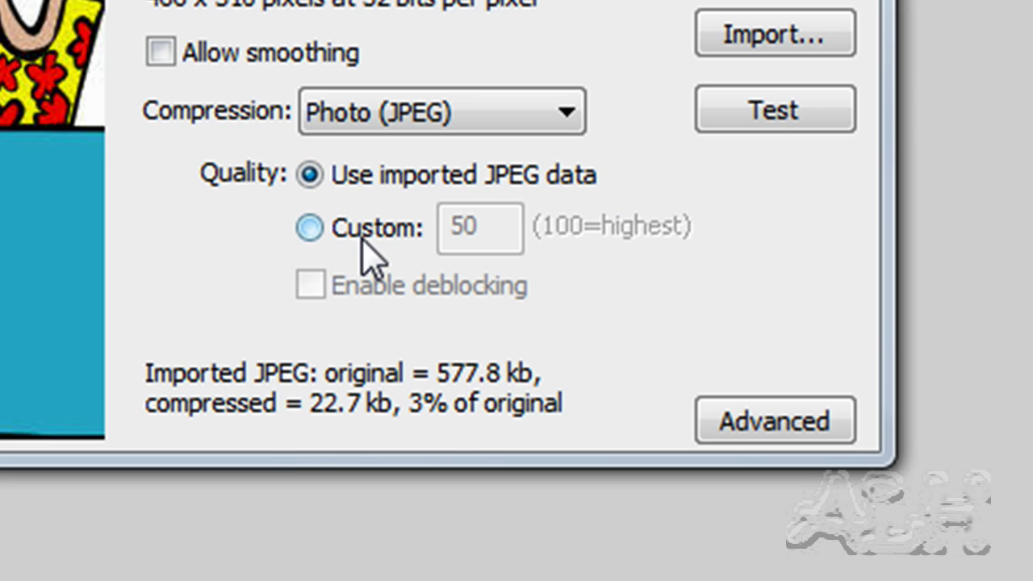
Step: Test car.jpg with Lossless (PNG/GIF) compression (98.8 kb), then revert to Photo (JPEG)
left_click(395, 129)
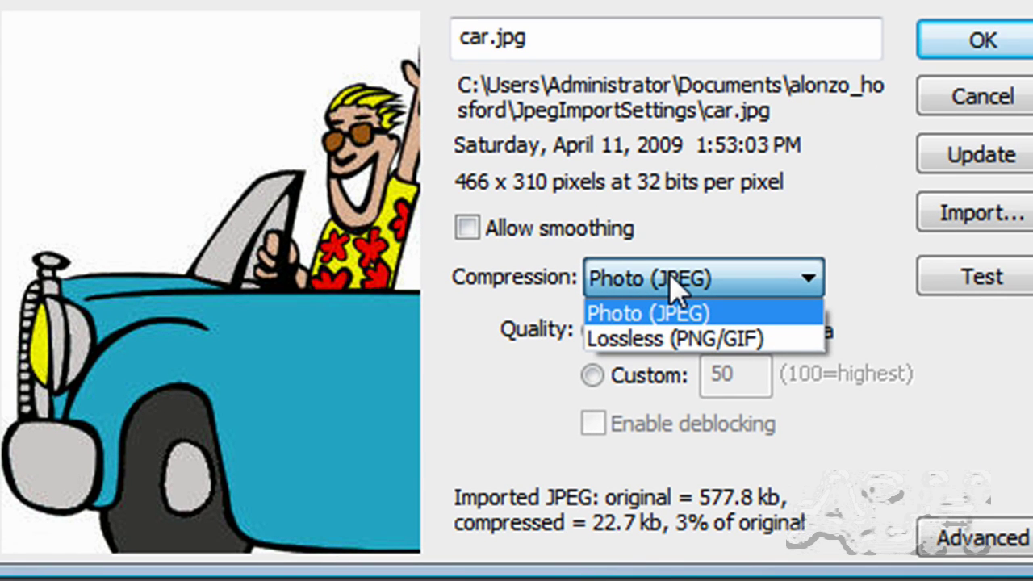
left_click(669, 332)
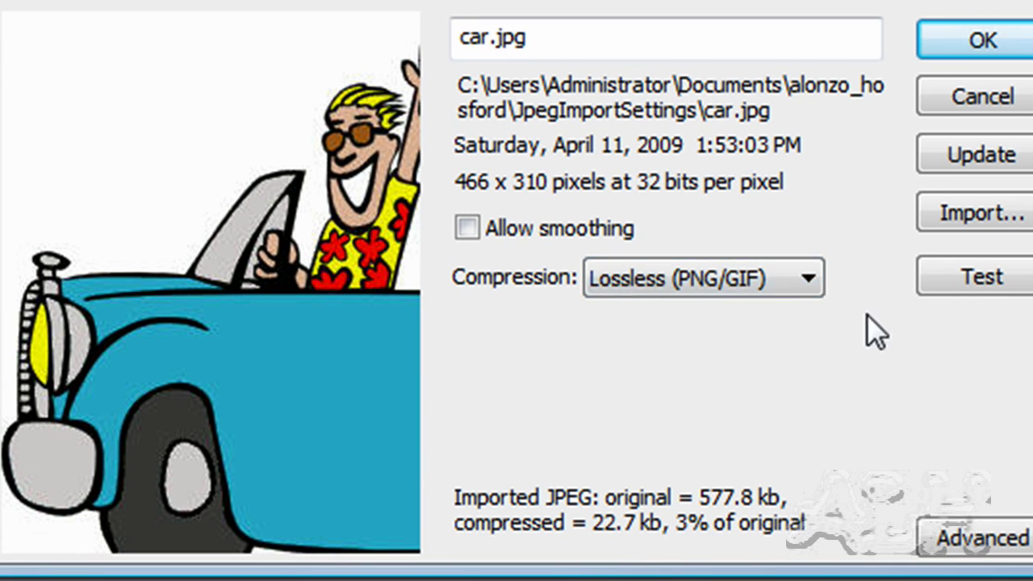
left_click(982, 279)
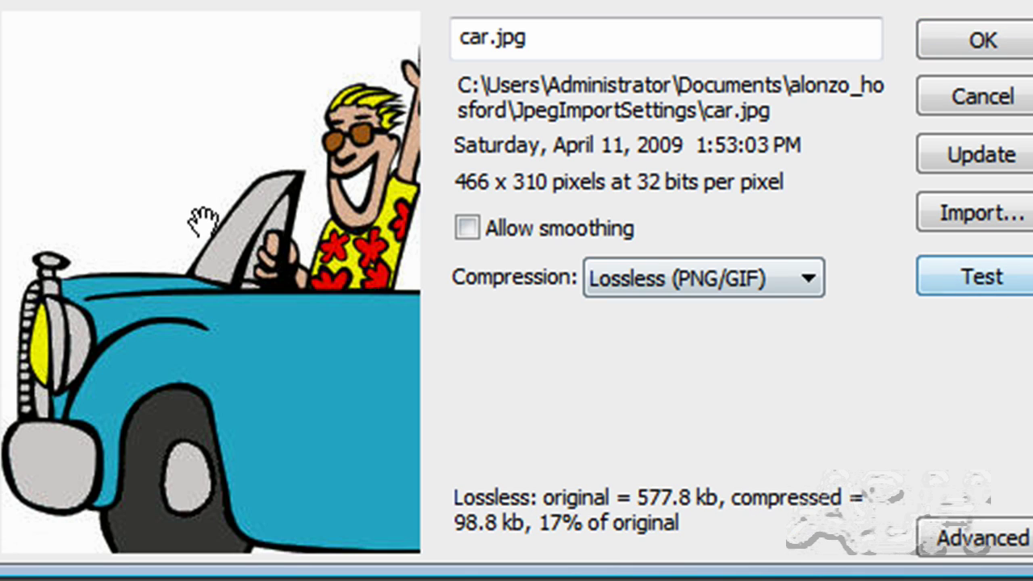
left_click(726, 276)
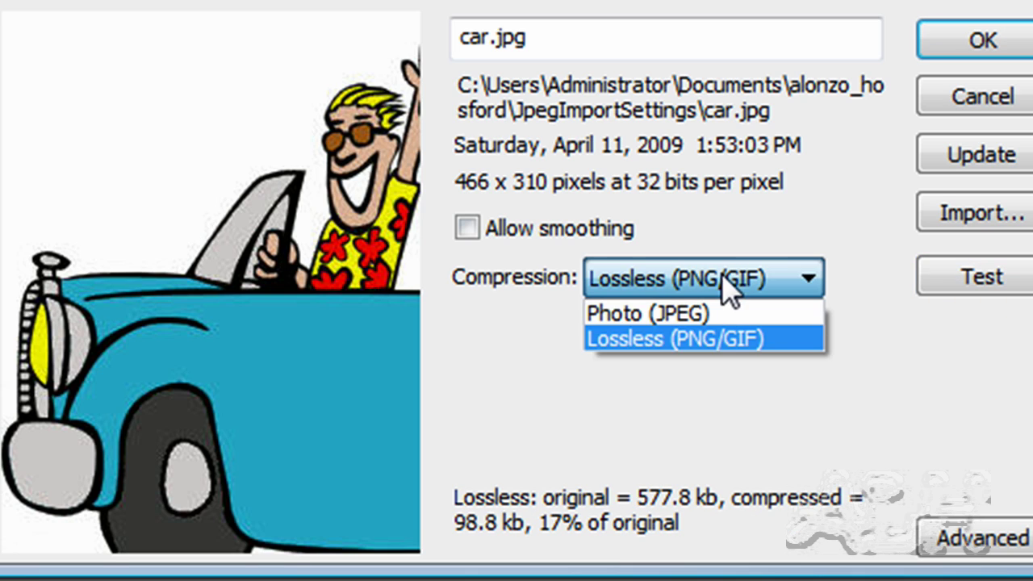
left_click(686, 312)
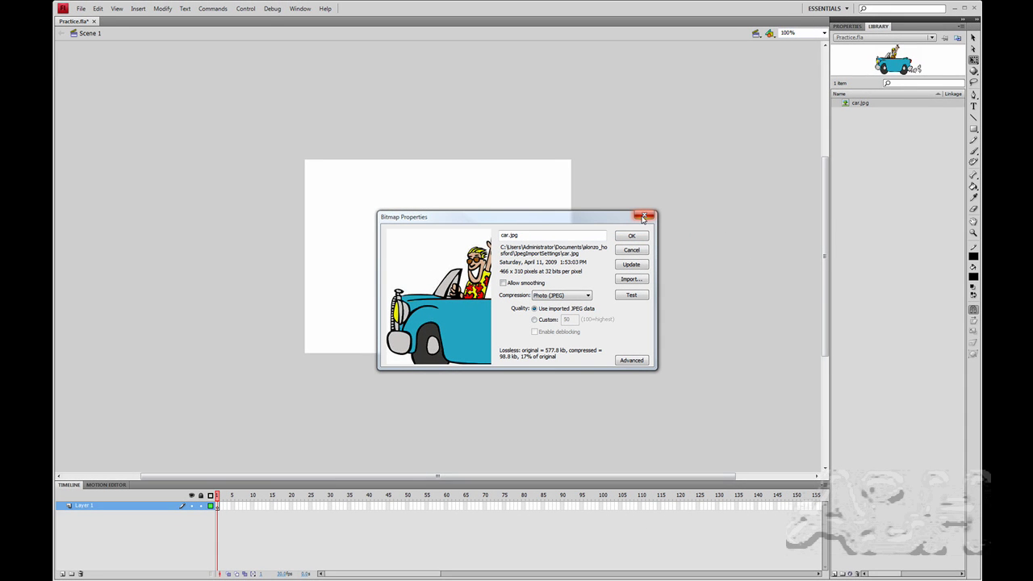
Step: Close the Bitmap Properties dialog and rename Layer 1 to Car 1
left_click(643, 216)
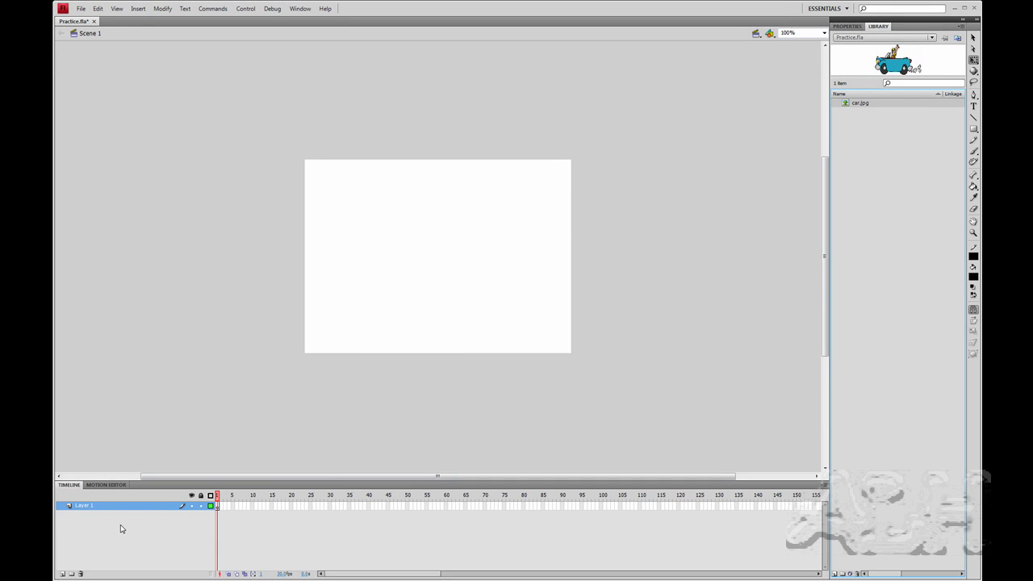
double_click(84, 506)
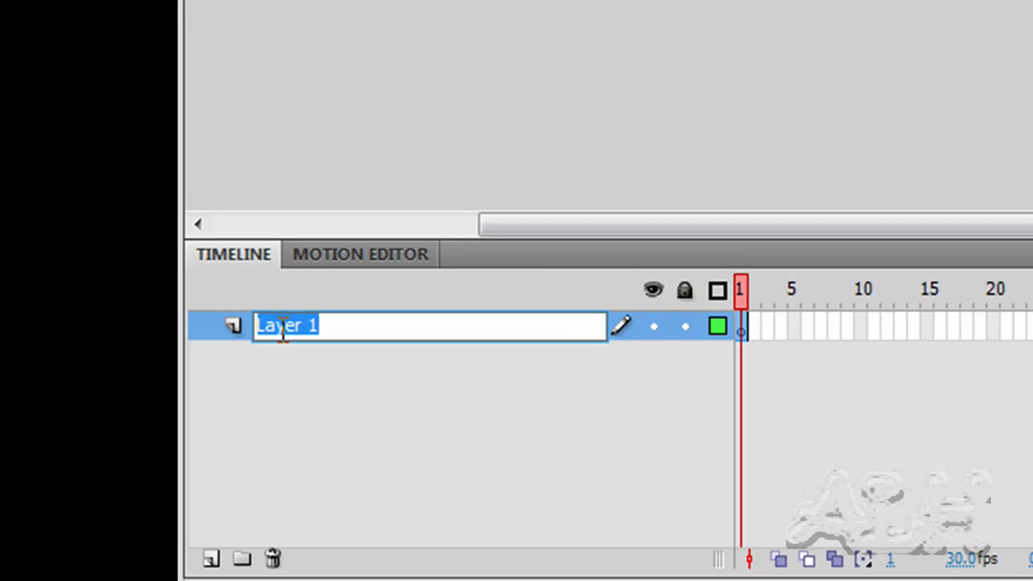
type("Car")
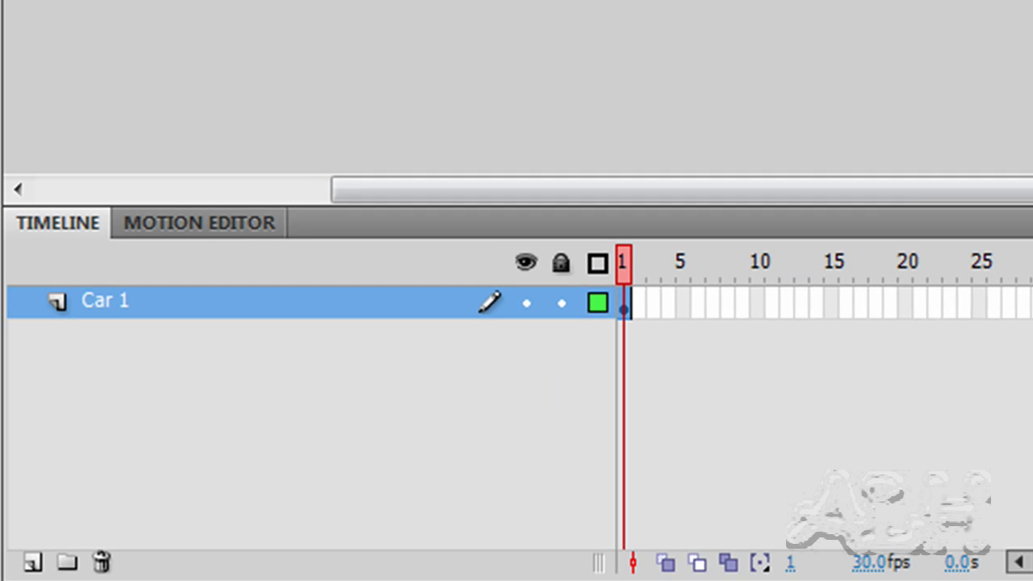
Step: Add a new layer above Car 1 and rename it Car 2
left_click(43, 556)
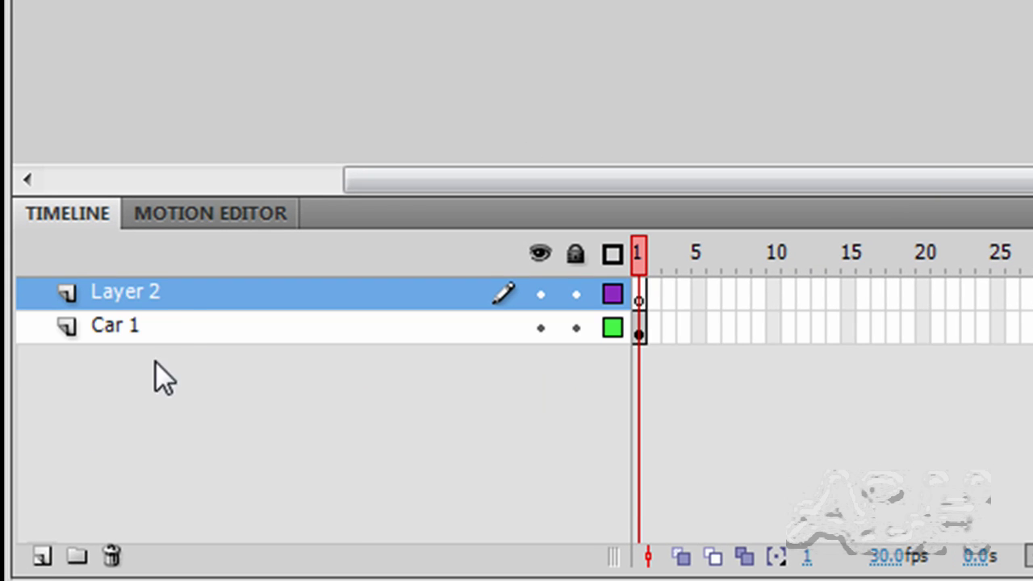
double_click(171, 293)
type("Ca")
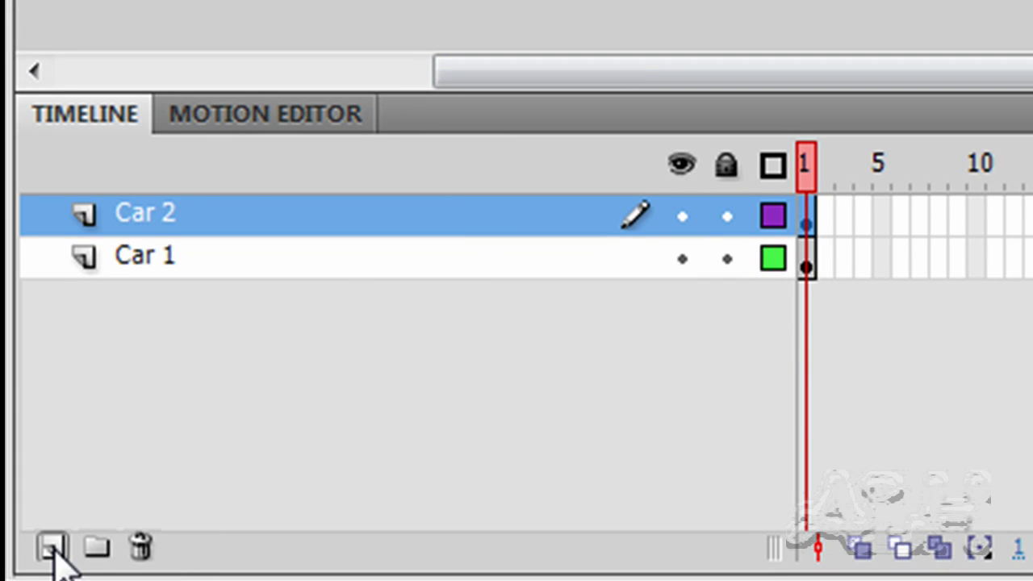
Step: Create a layer named Car 3 and drag another car.jpg instance from the Library onto the stage
left_click(51, 548)
double_click(133, 212)
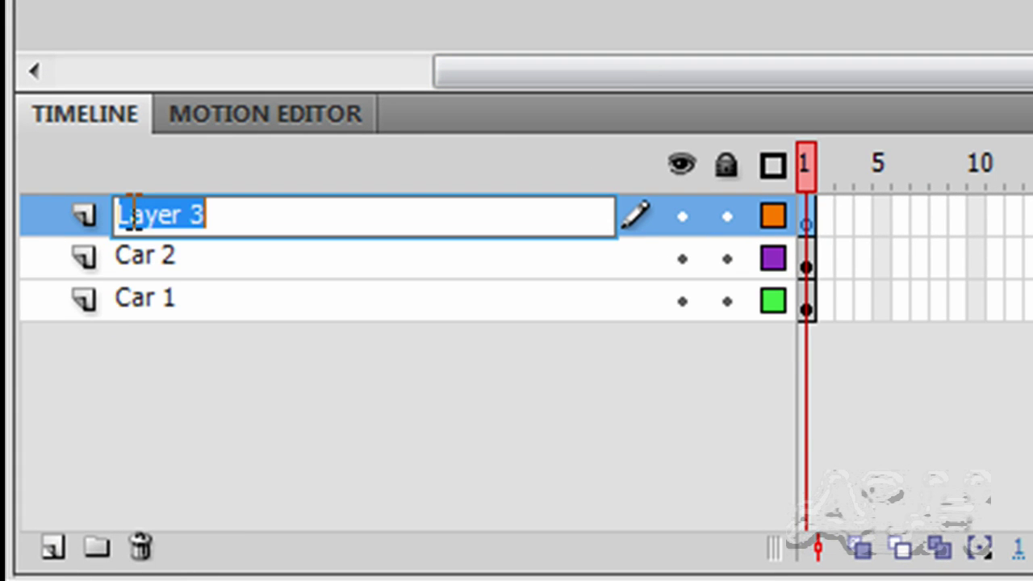
type("Car ")
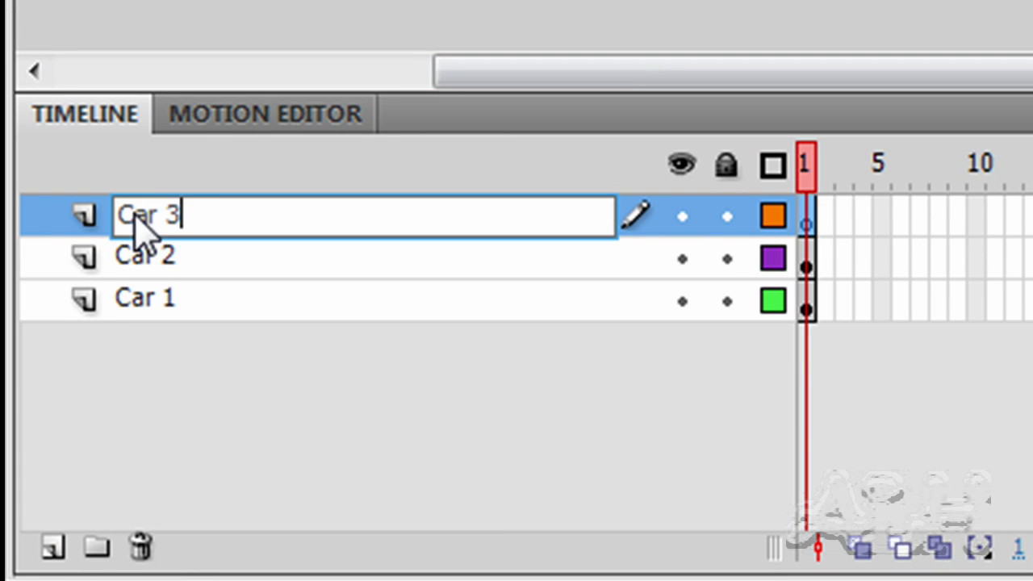
type("3")
key("Return")
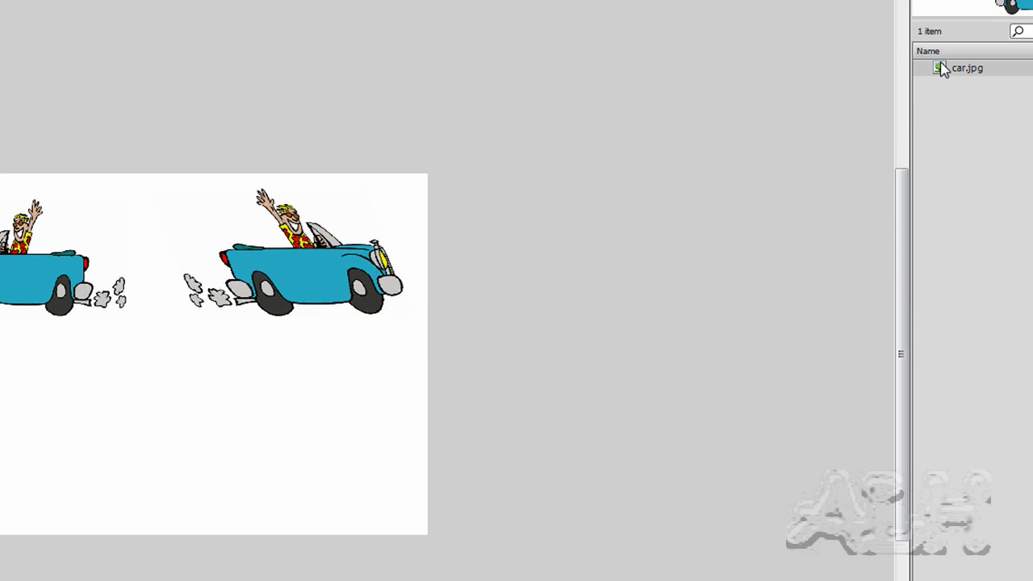
left_click_drag(942, 71, 205, 404)
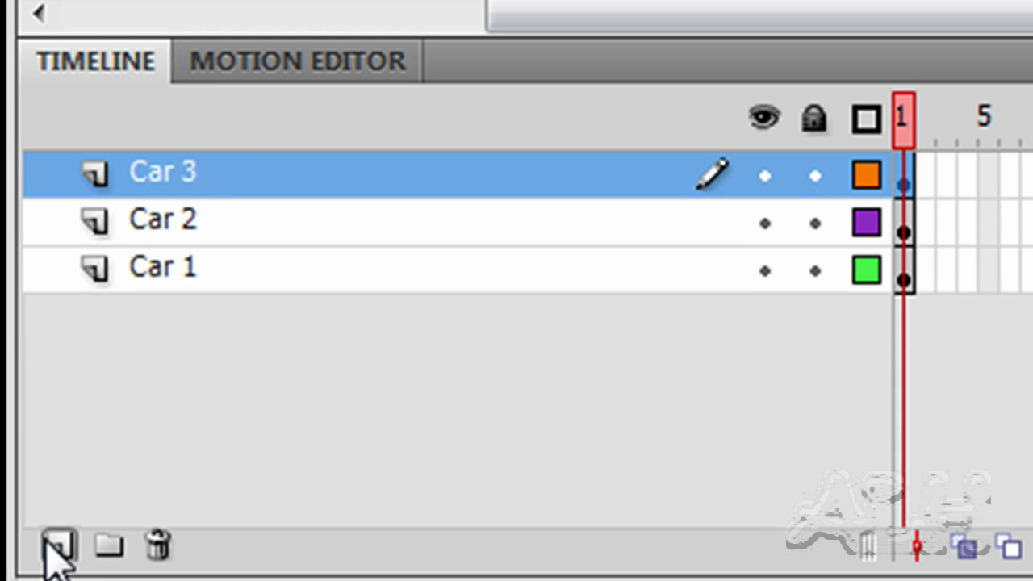
Step: Create a layer named Car 4 and drop a fourth car.jpg instance onto the stage
left_click(58, 547)
double_click(193, 174)
type("C")
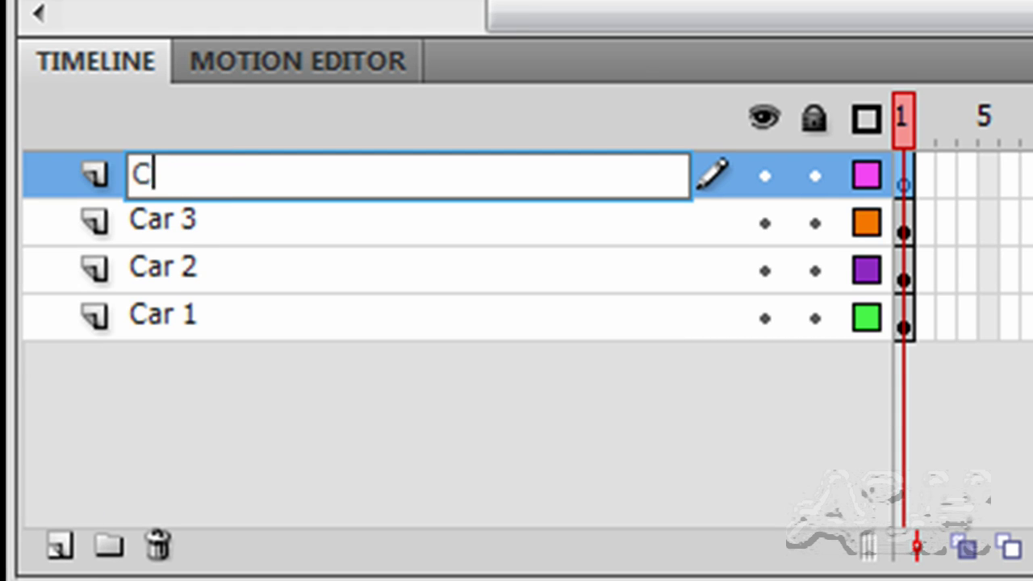
type("ar 4")
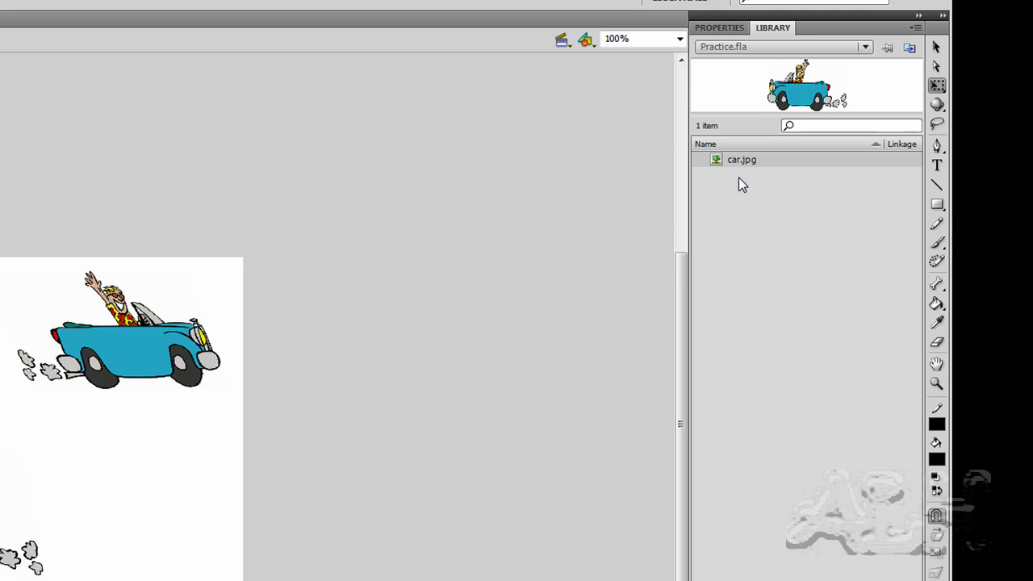
left_click_drag(740, 160, 261, 533)
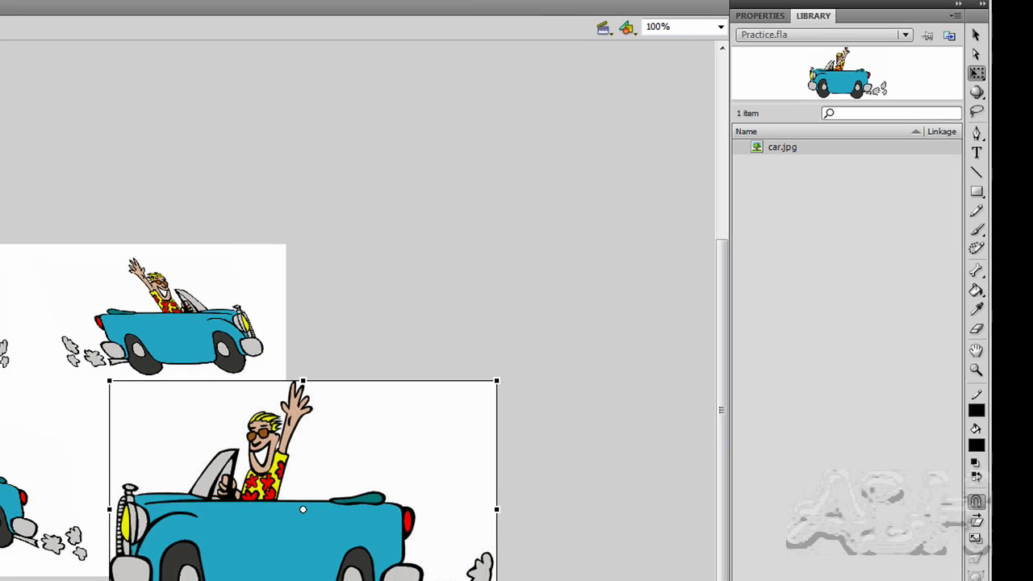